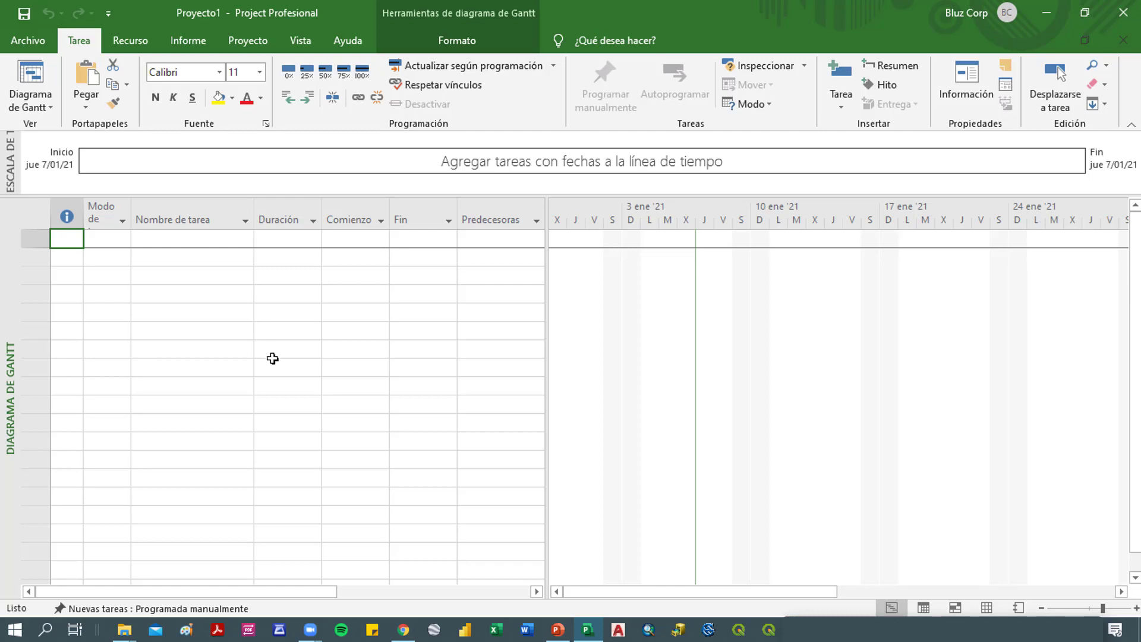
- Open the project's advanced properties and set the title to "CONTRUCCIÓN DE VIVIENDA"
left_click(34, 41)
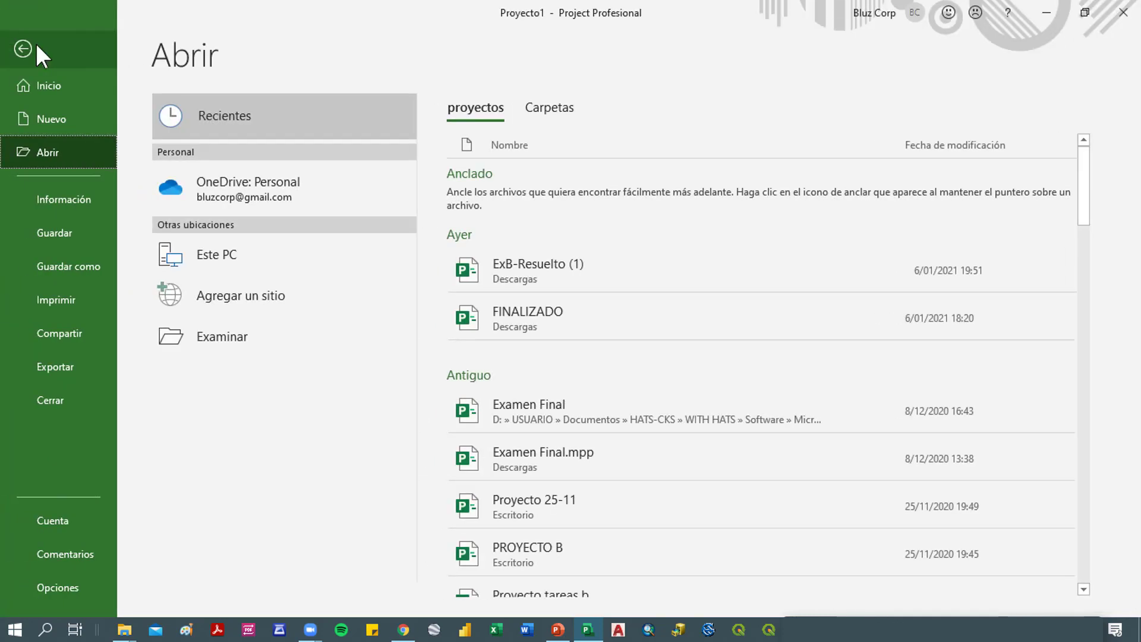
left_click(56, 209)
left_click(789, 150)
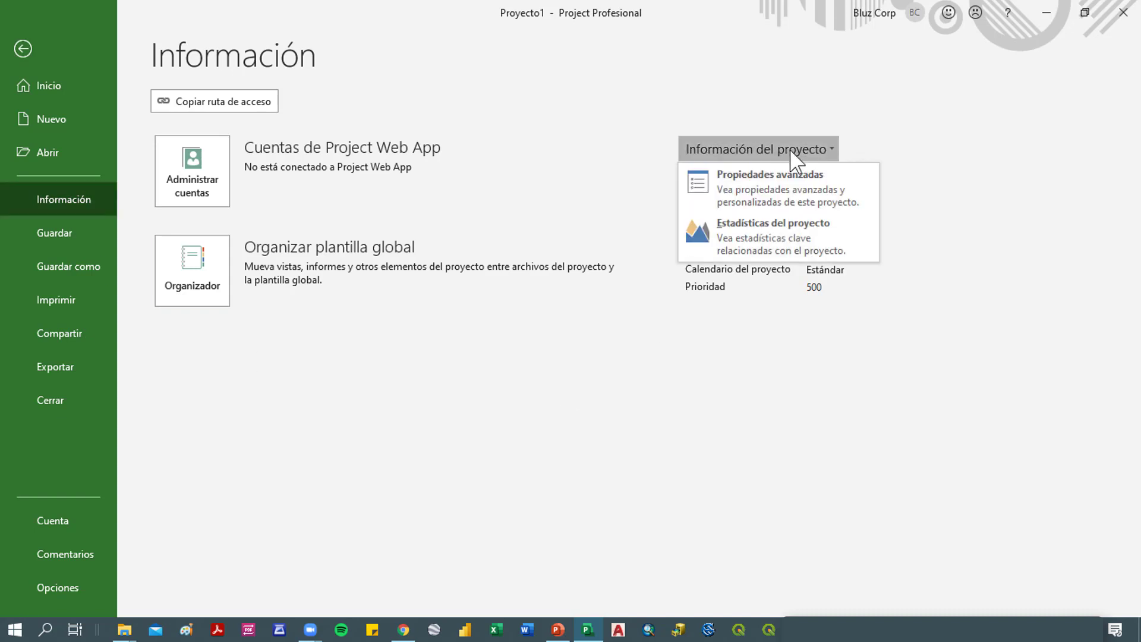
left_click(770, 194)
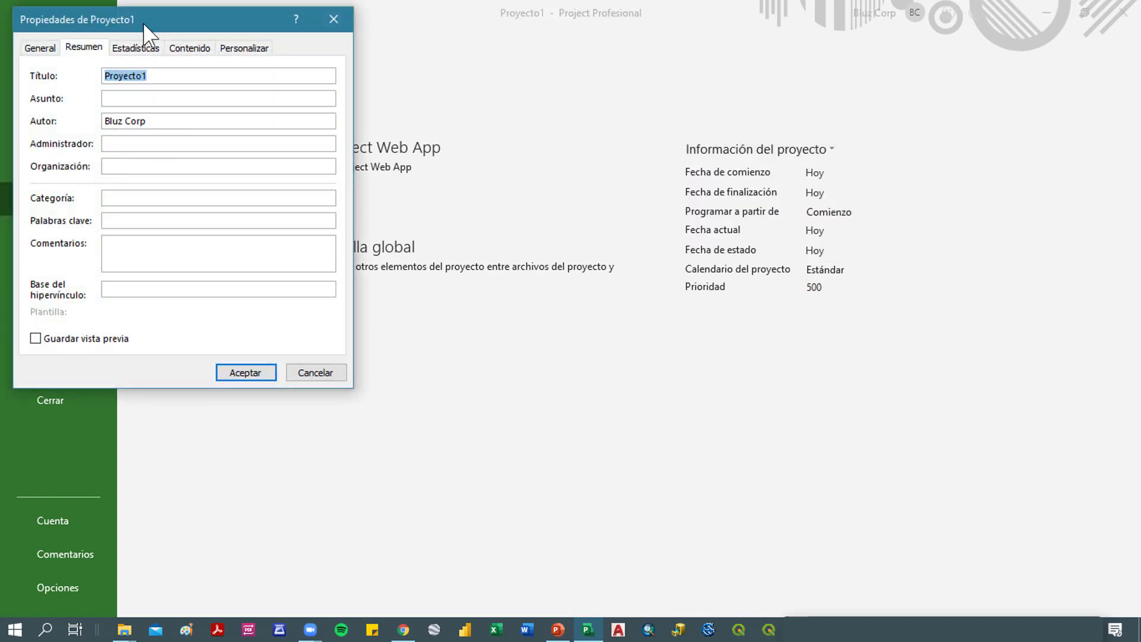
left_click_drag(191, 31, 369, 104)
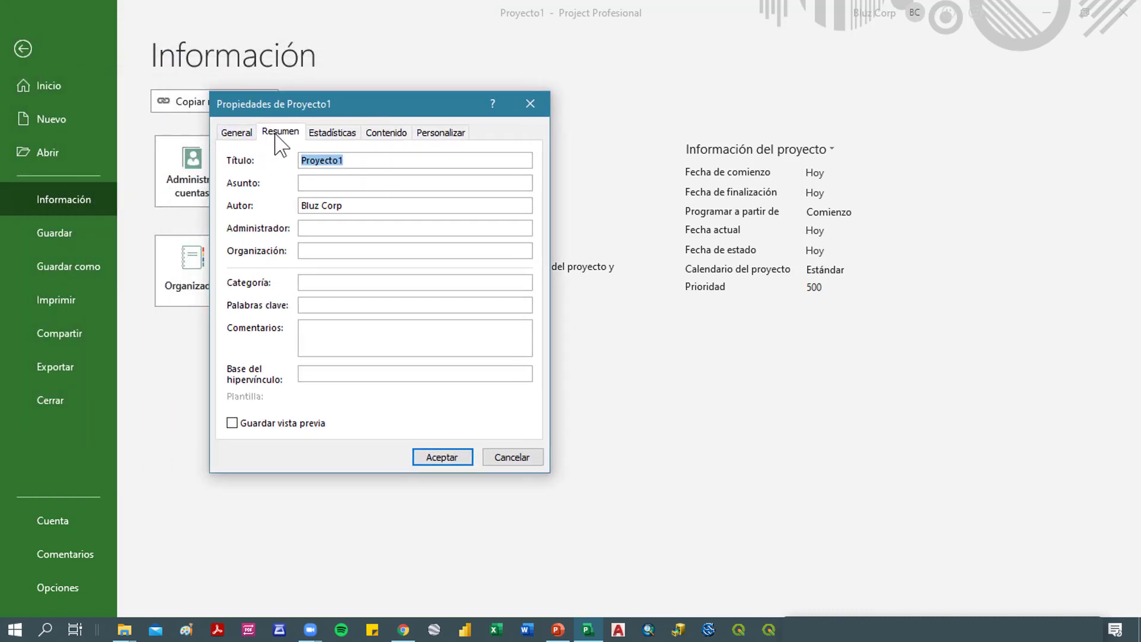
left_click_drag(384, 157, 283, 148)
type("CONTRUCCI")
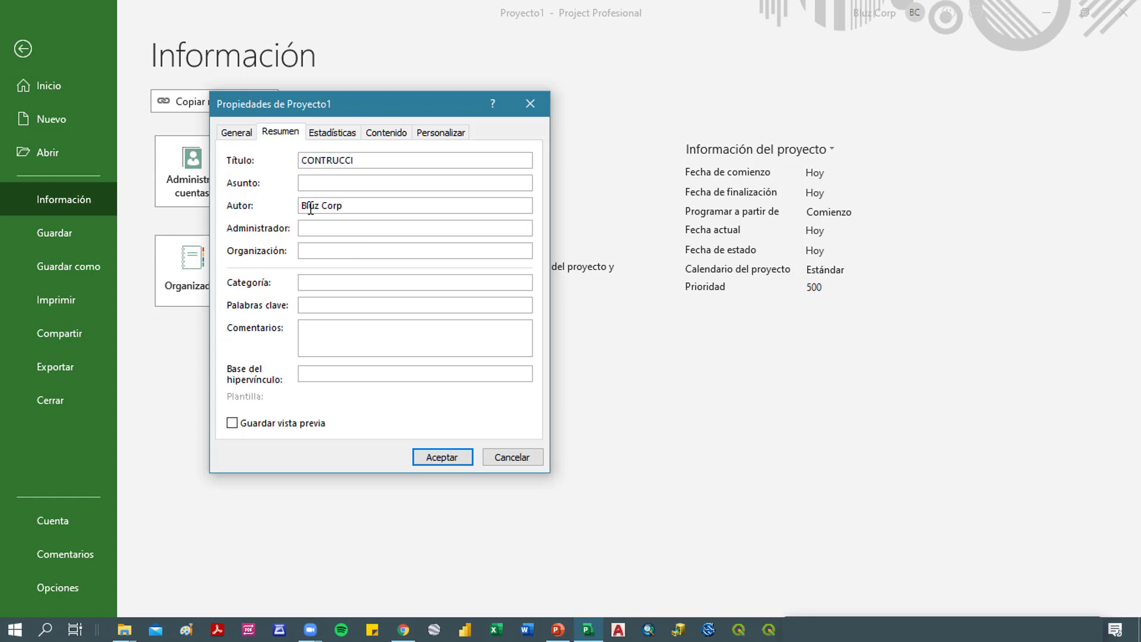
type("ÓN DE VIVIENDA")
- Enter "CONSTRUCIÓN" as the project's subject
left_click(331, 182)
type("CONS")
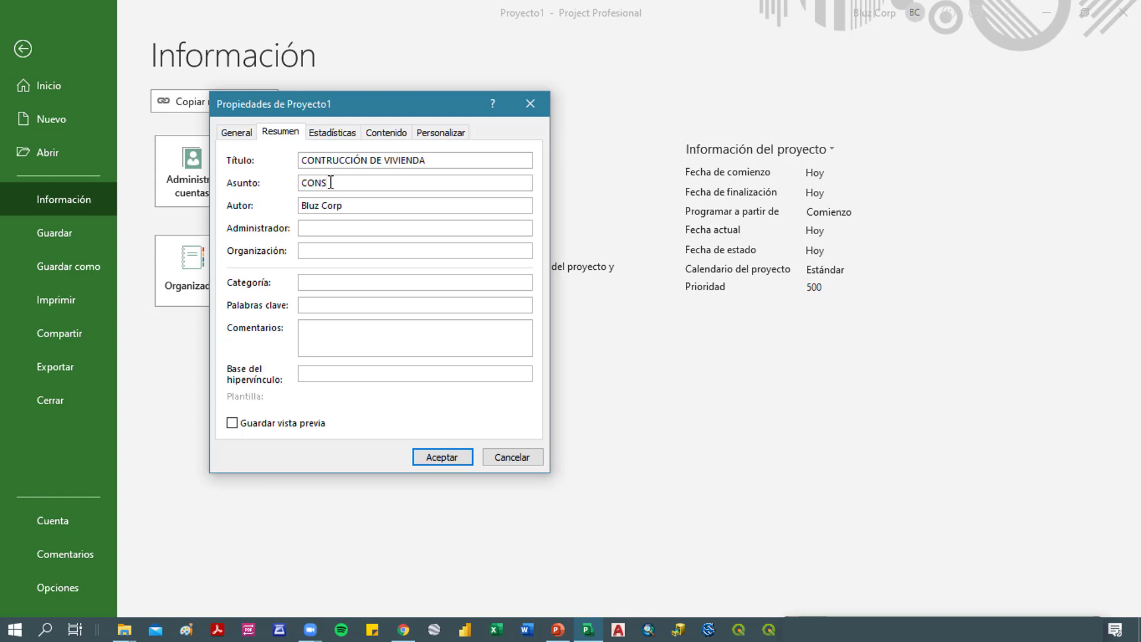
type("TRUCIÓN")
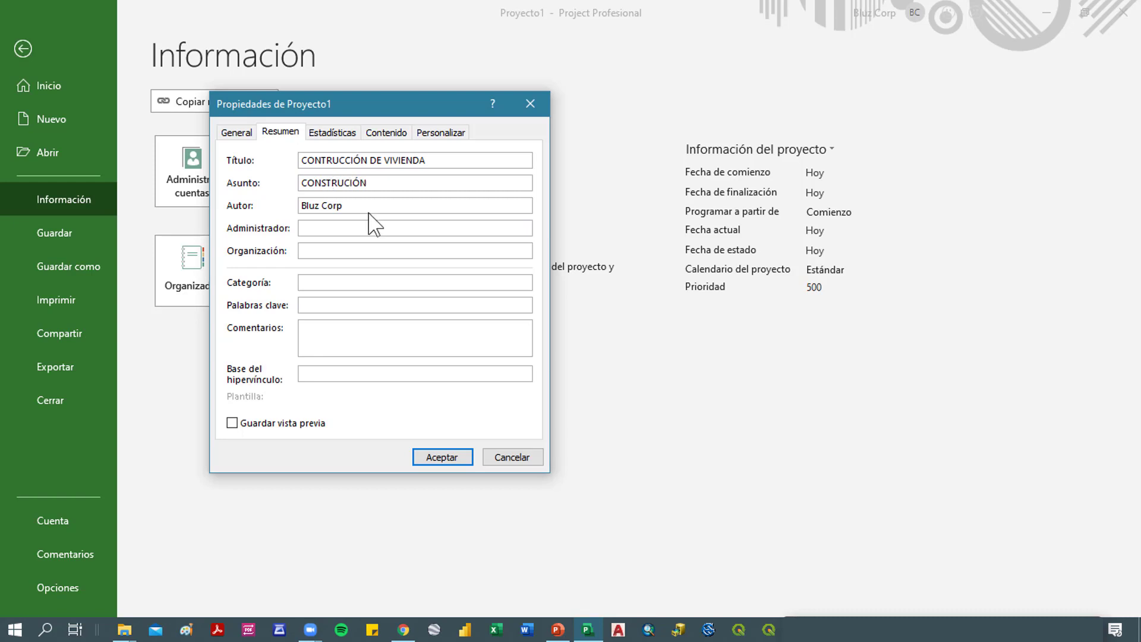
- Replace the author with the responsible person's full name and enter the same name as the project's administrator
left_click_drag(384, 204, 285, 203)
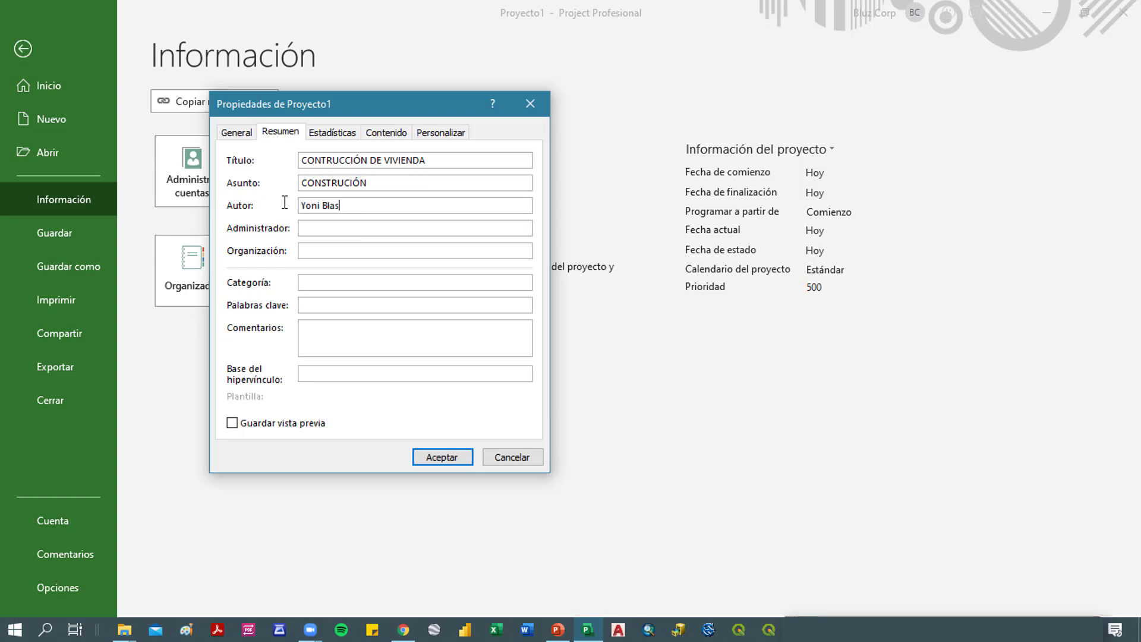
left_click(393, 224)
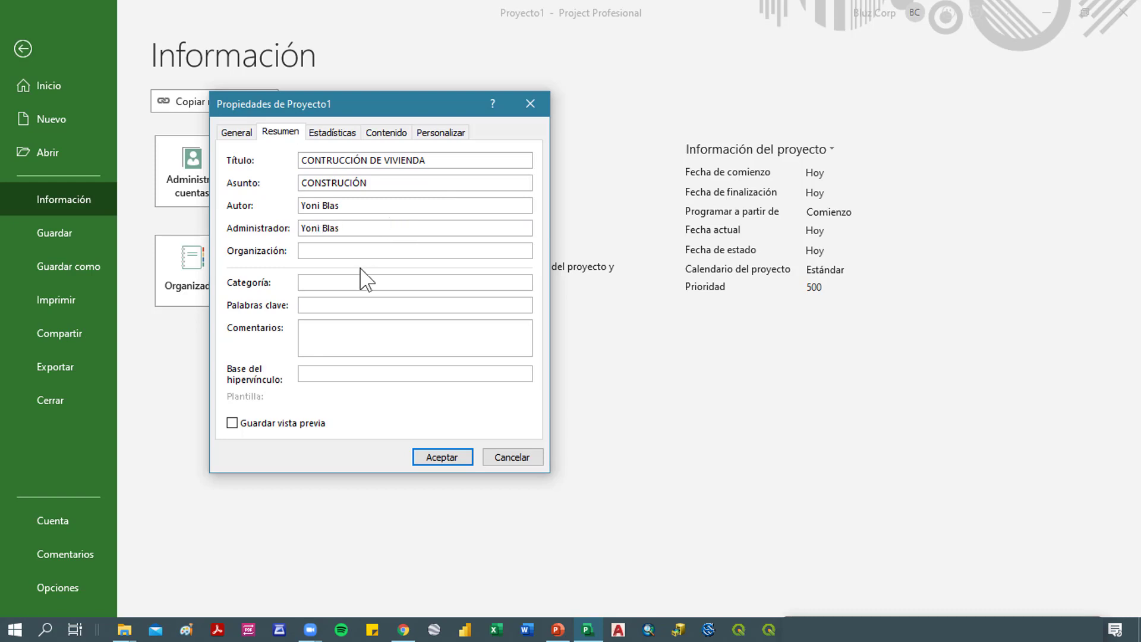
- Set the project's organization to Bluzcorp and its category to Ingeniería
left_click(400, 250)
type("Bluzcorp")
left_click(399, 279)
type("Ingenie")
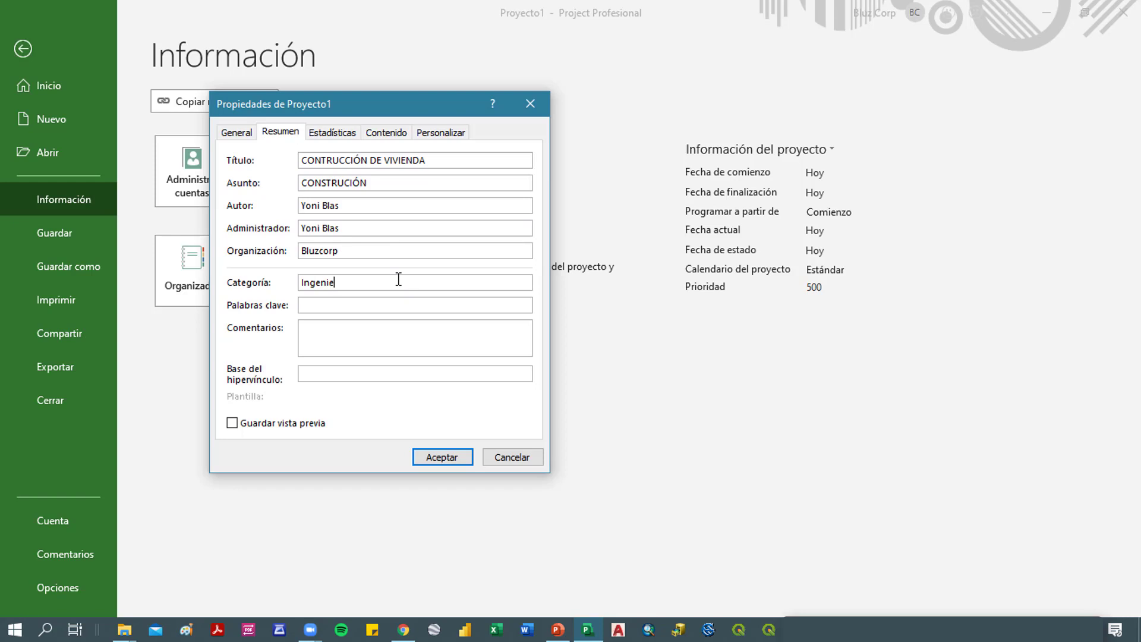
type("ria")
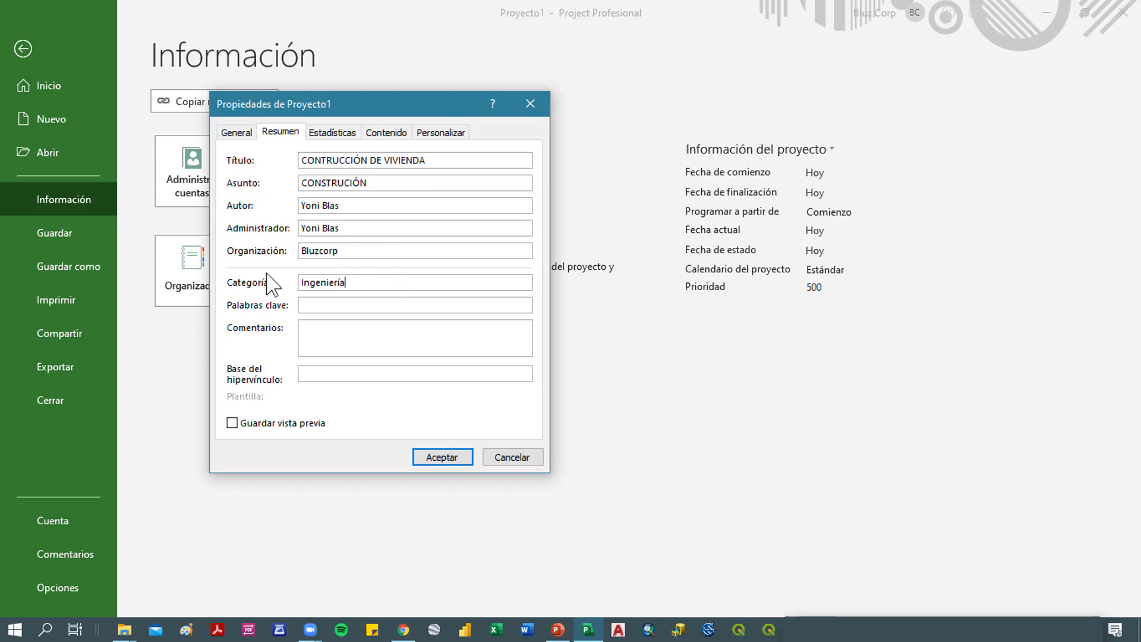
- Enter Vivienda as the keyword and start the comments with the lines "Area:" and "Area a construir:"
left_click(344, 308)
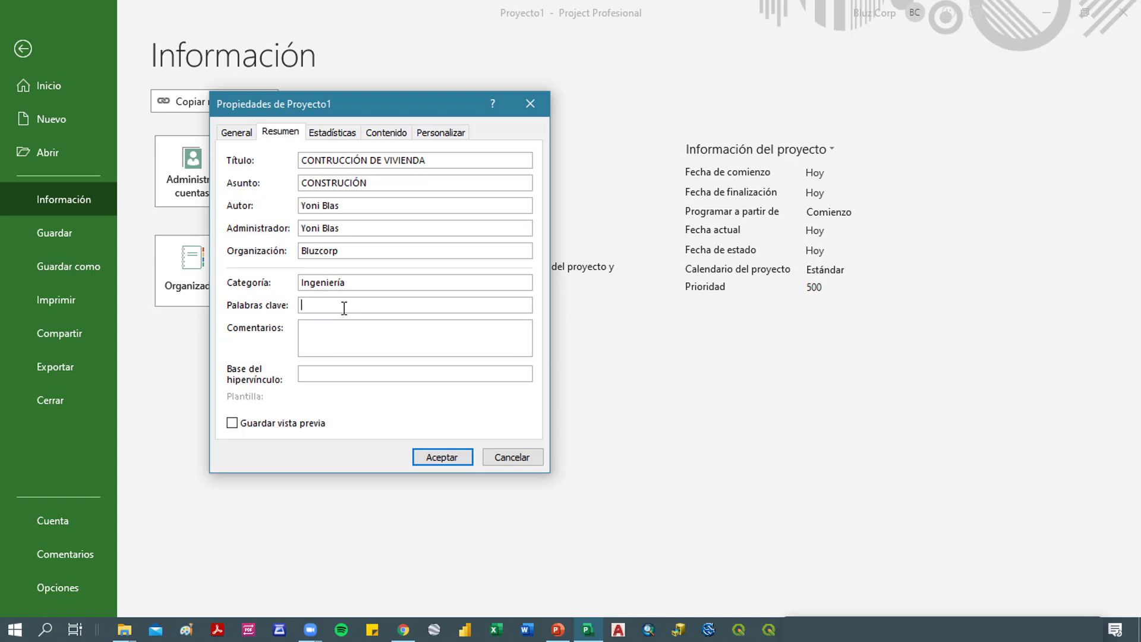
type("Vivienda")
left_click(350, 324)
type("Area")
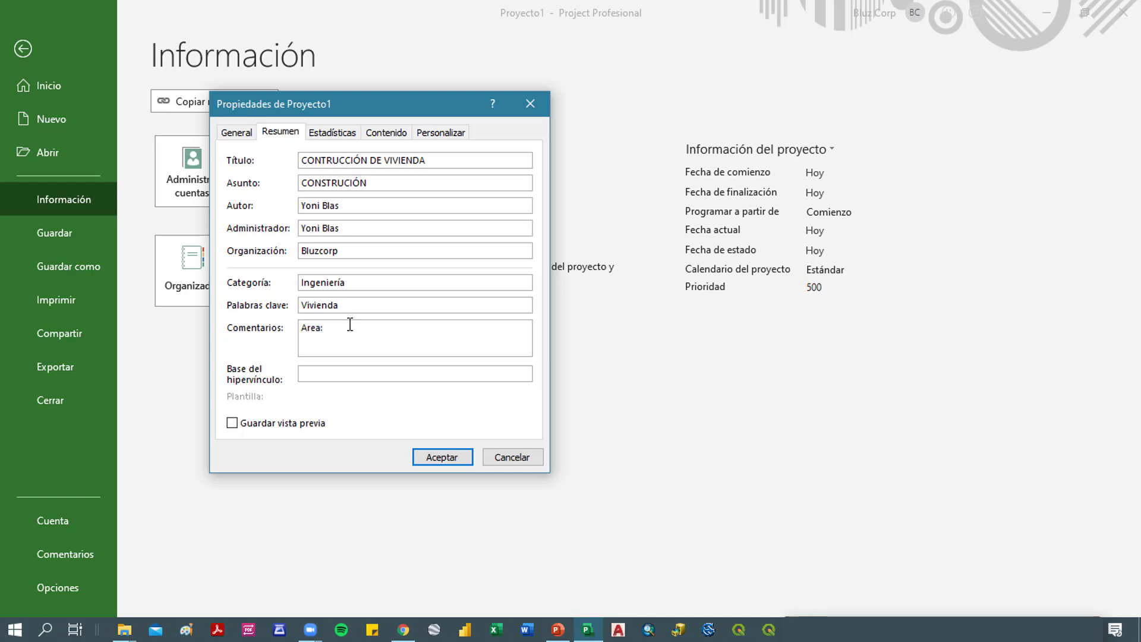
type(":")
key("Return")
type("Area:a construir:")
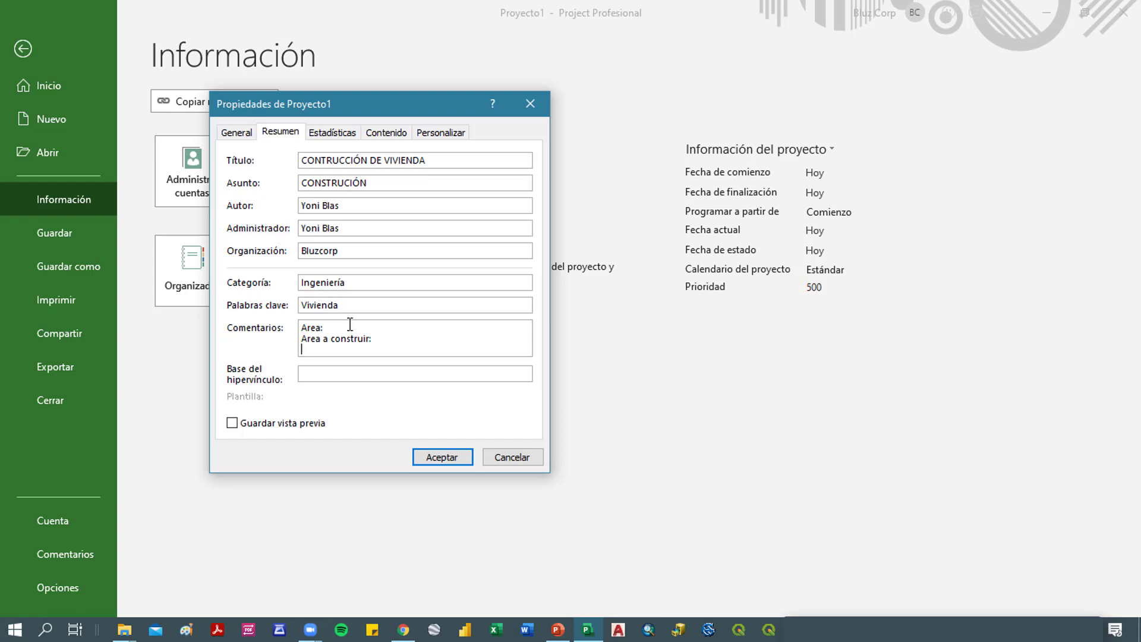
type("Ubicación geografica:")
- Add the line "Ubicación geografica:" to the project comments
key("Return")
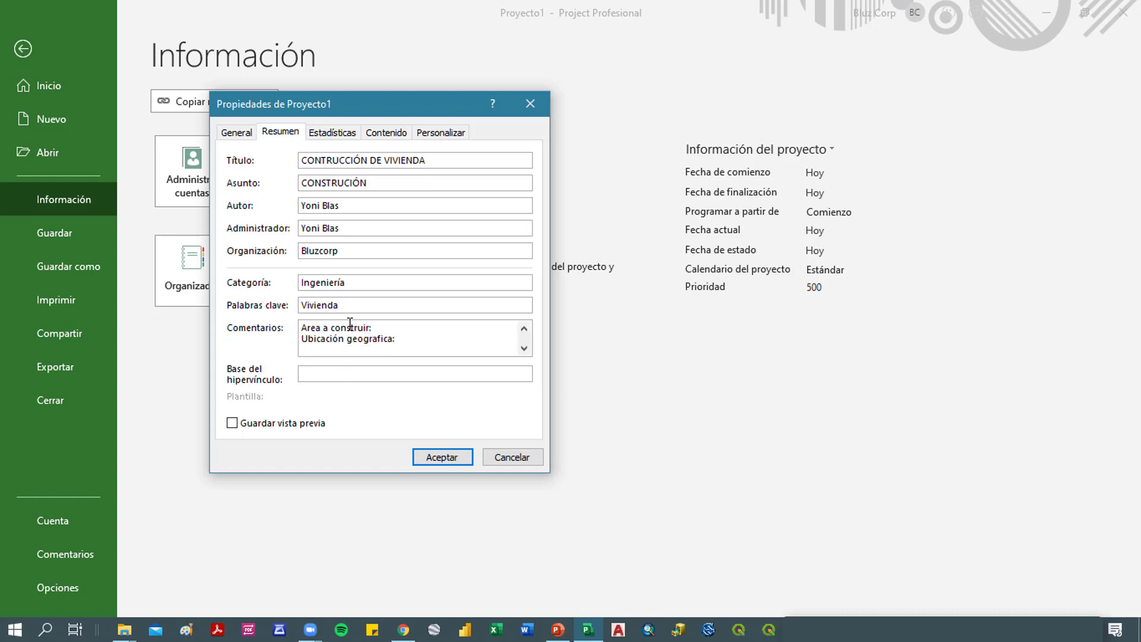
- Add the comment lines "Dirección:" and "Propietarios:" and accept the project properties
type("U")
key("BackSpace")
type("Dirección:")
key("Return")
type("Propietar")
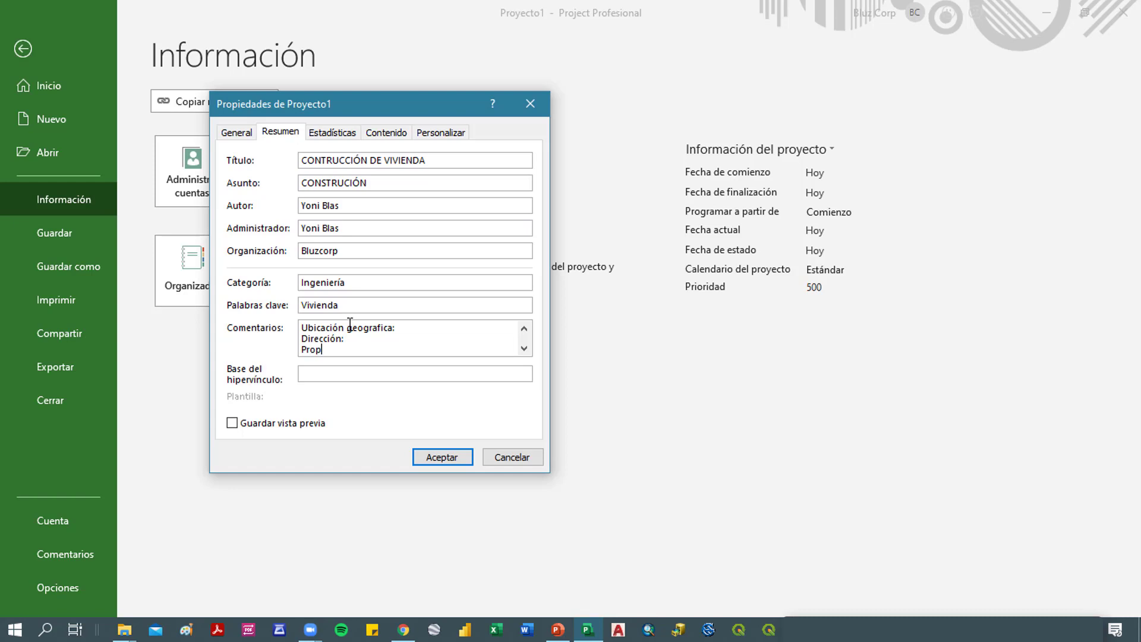
type("ios.")
type(":")
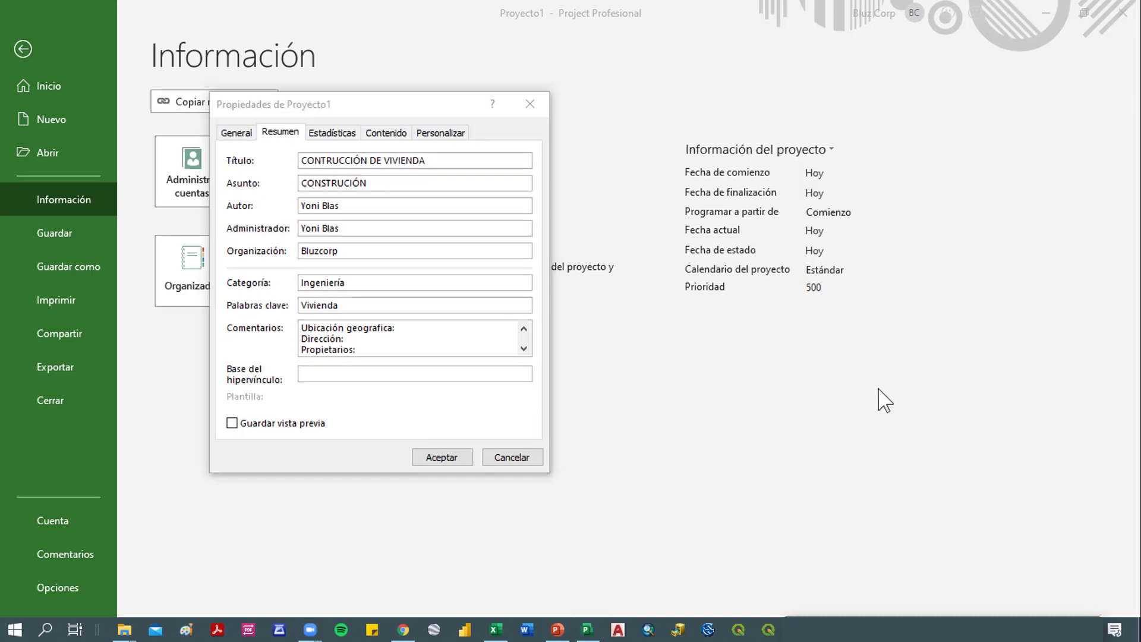
left_click(445, 458)
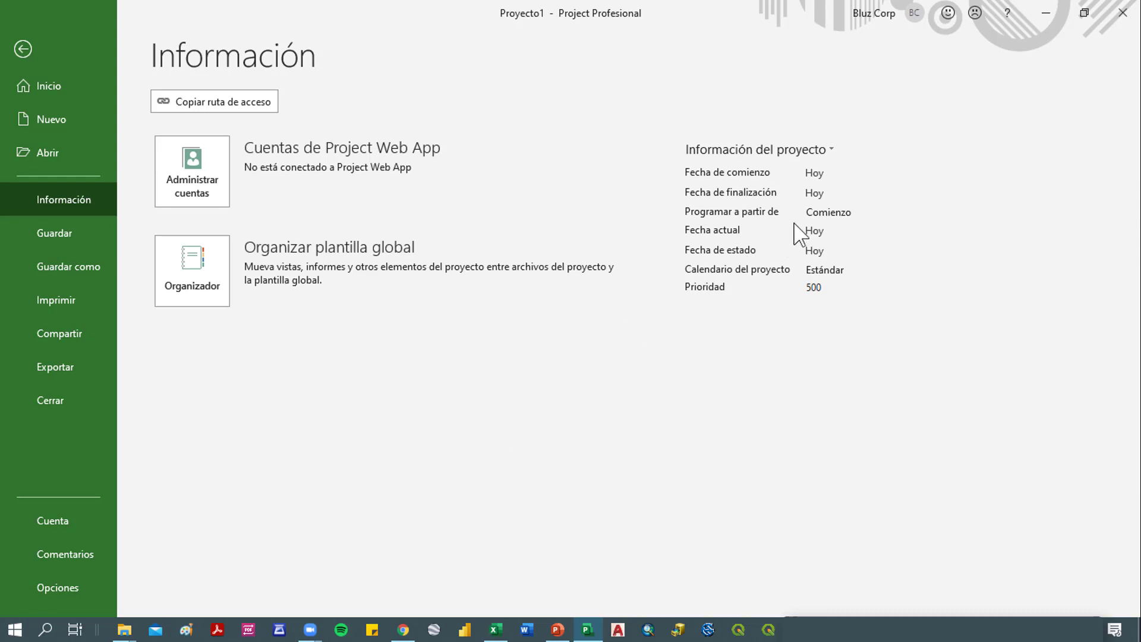
- Schedule the project from Comienzo
left_click(860, 219)
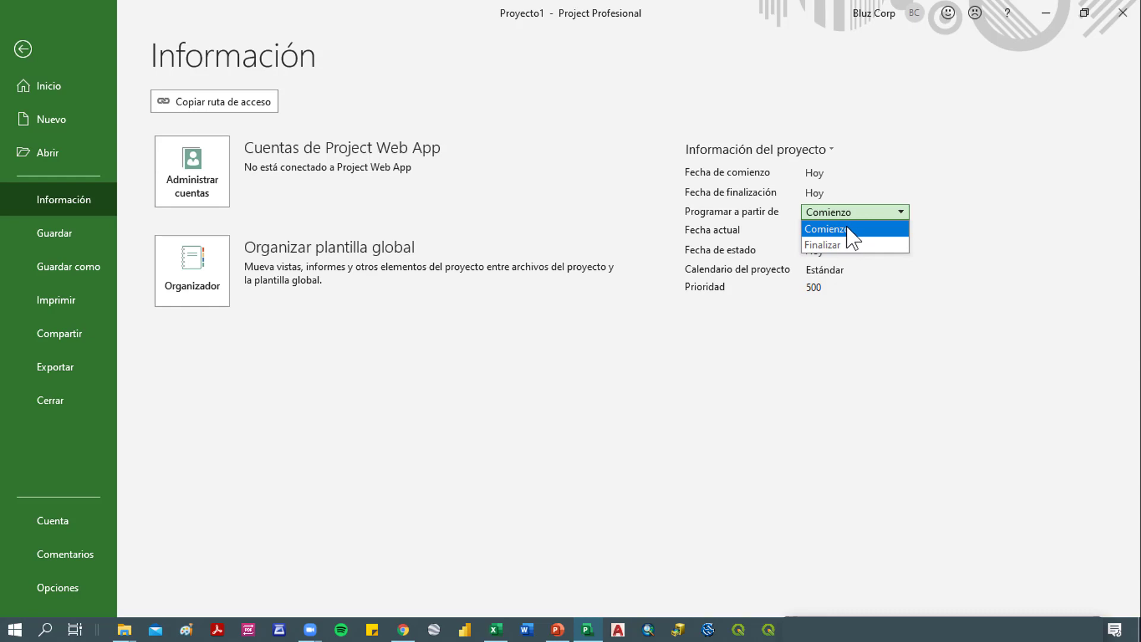
left_click(850, 228)
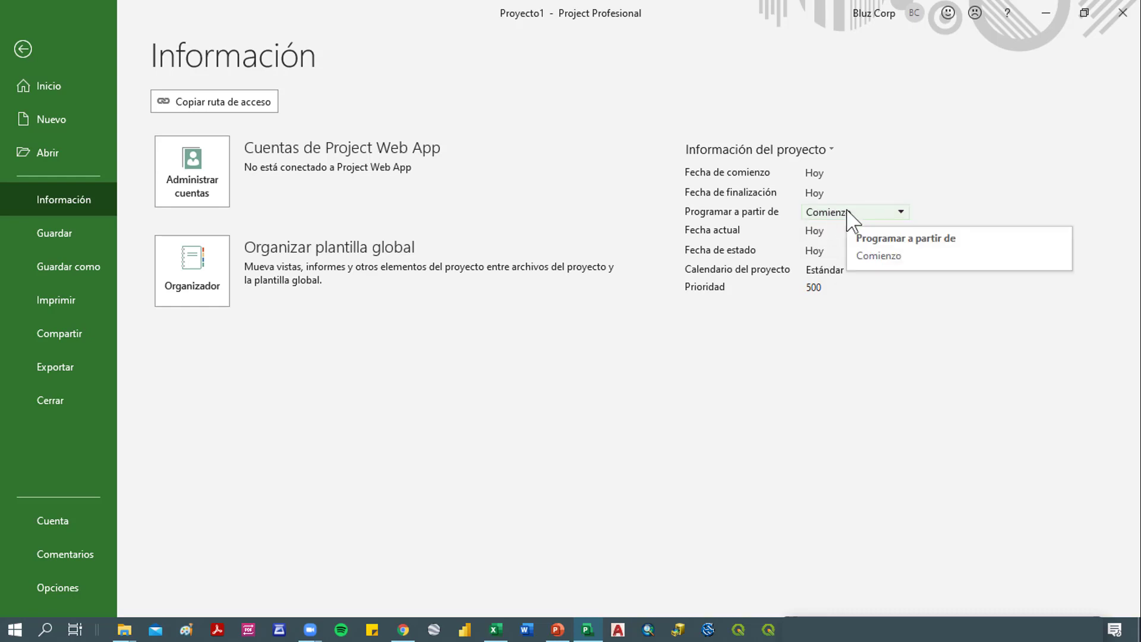
left_click(879, 211)
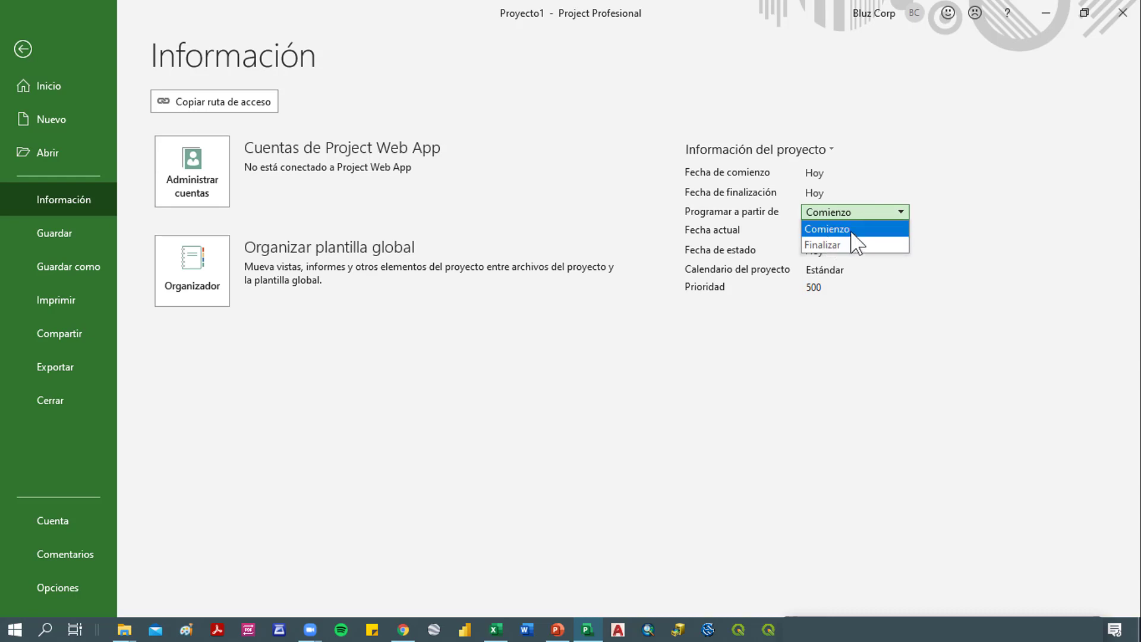
left_click(851, 230)
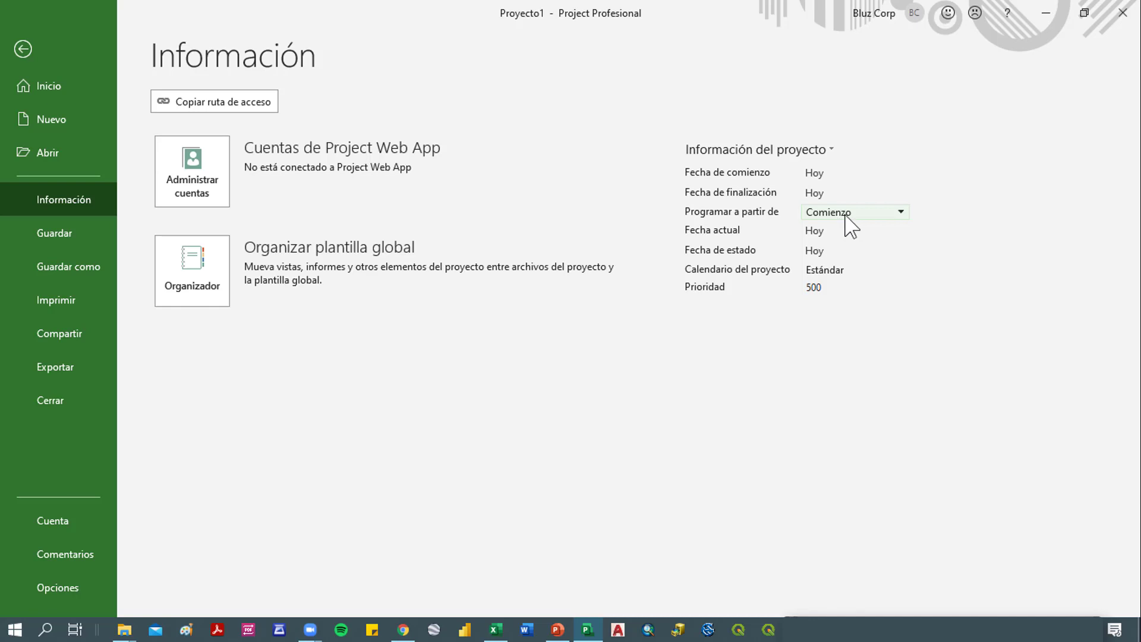
- Set the project's start date to 15/03/2021
left_click(830, 172)
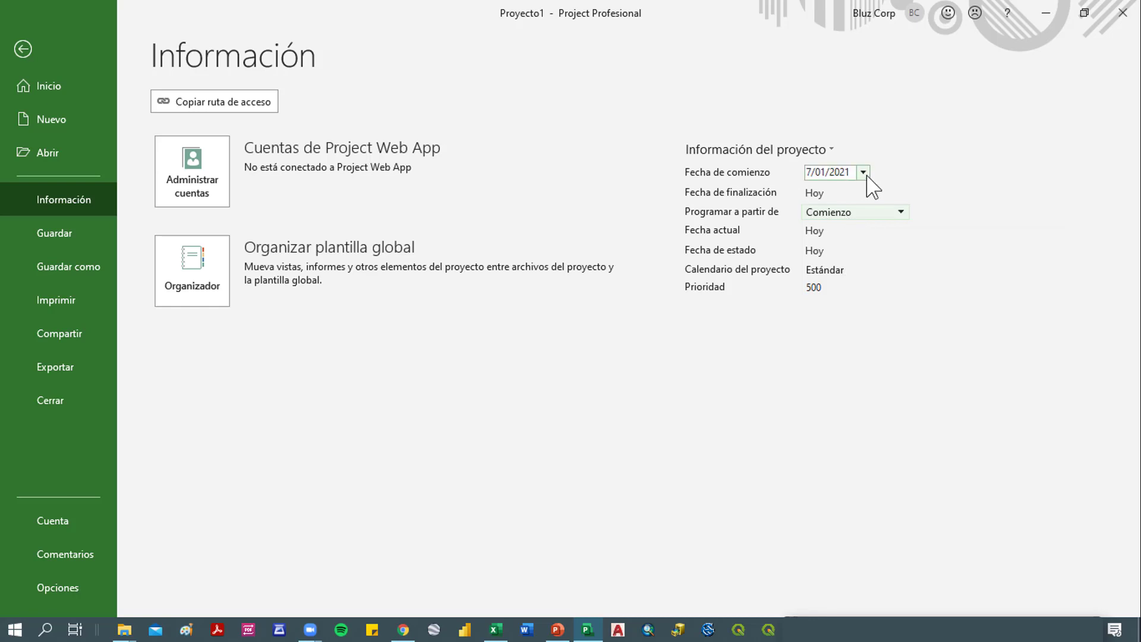
left_click(863, 172)
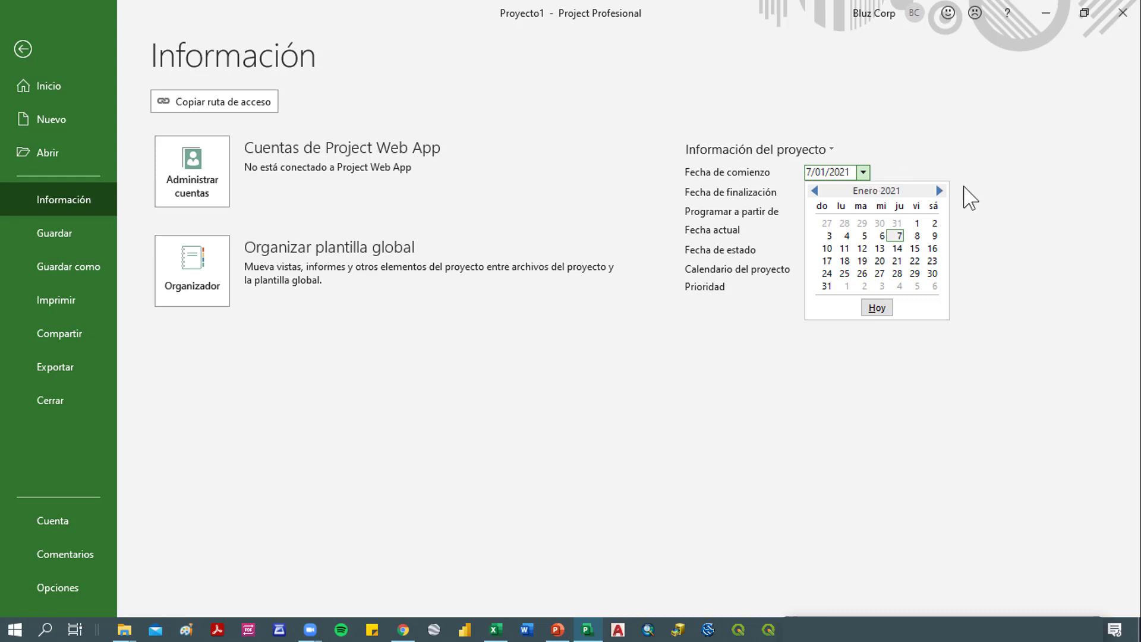
left_click(941, 191)
left_click(939, 190)
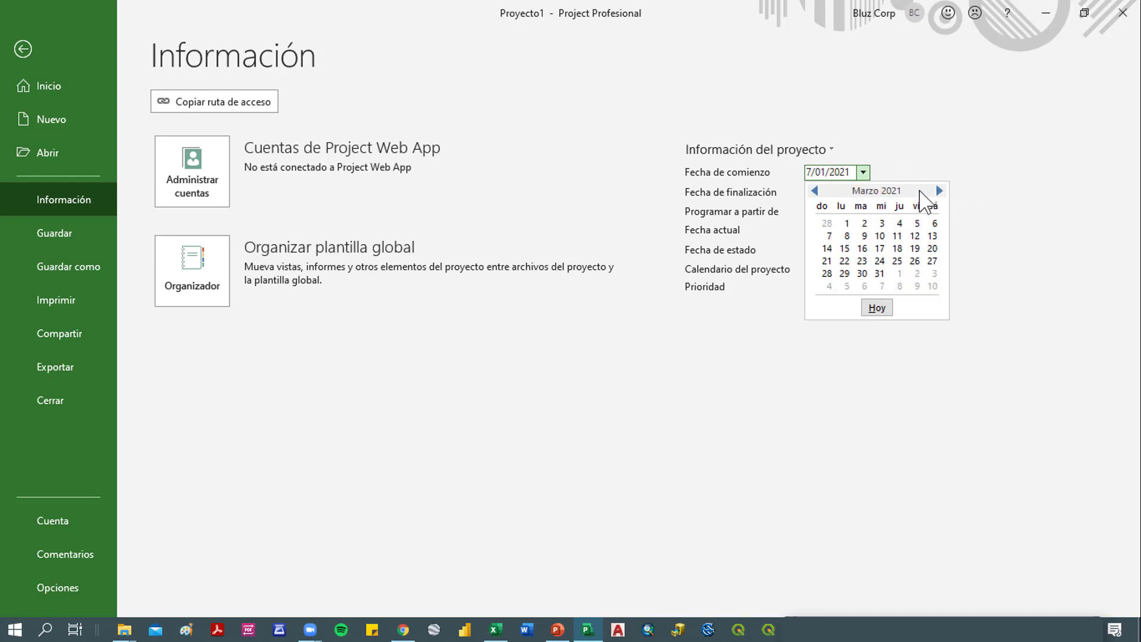
left_click(845, 248)
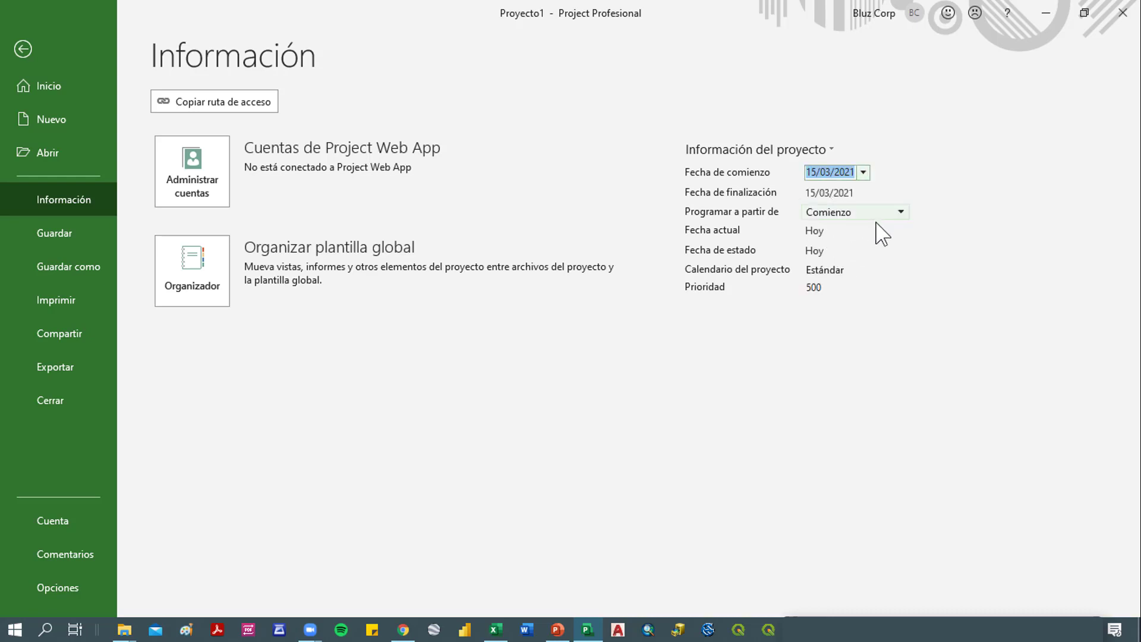
- Review the summary in the advanced properties and keep the project scheduled from Comienzo
left_click(807, 147)
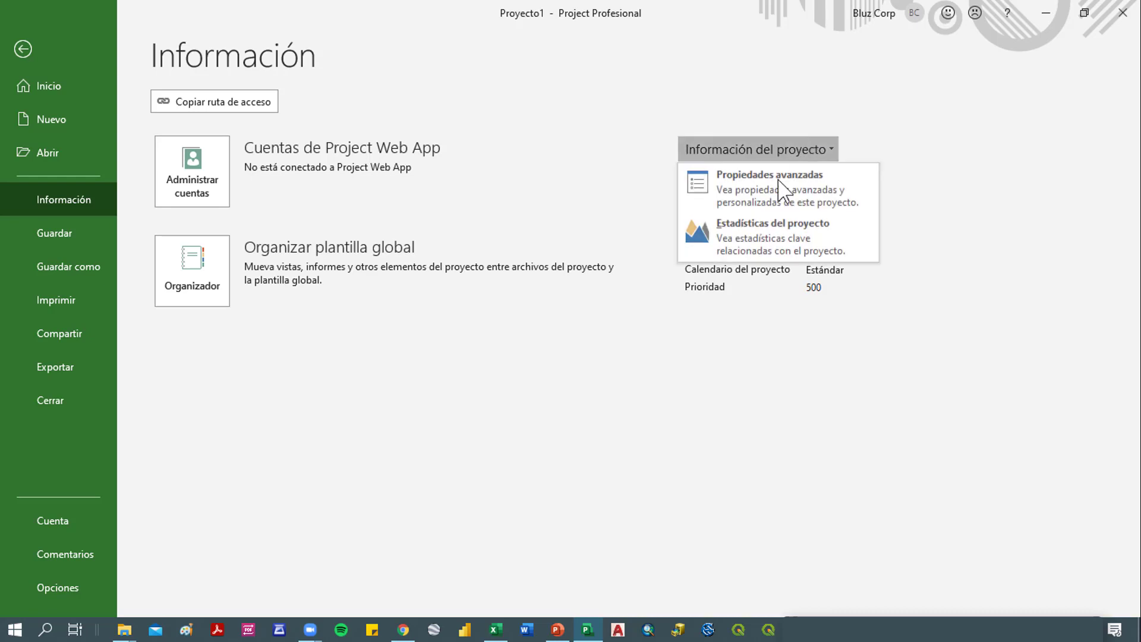
left_click(779, 181)
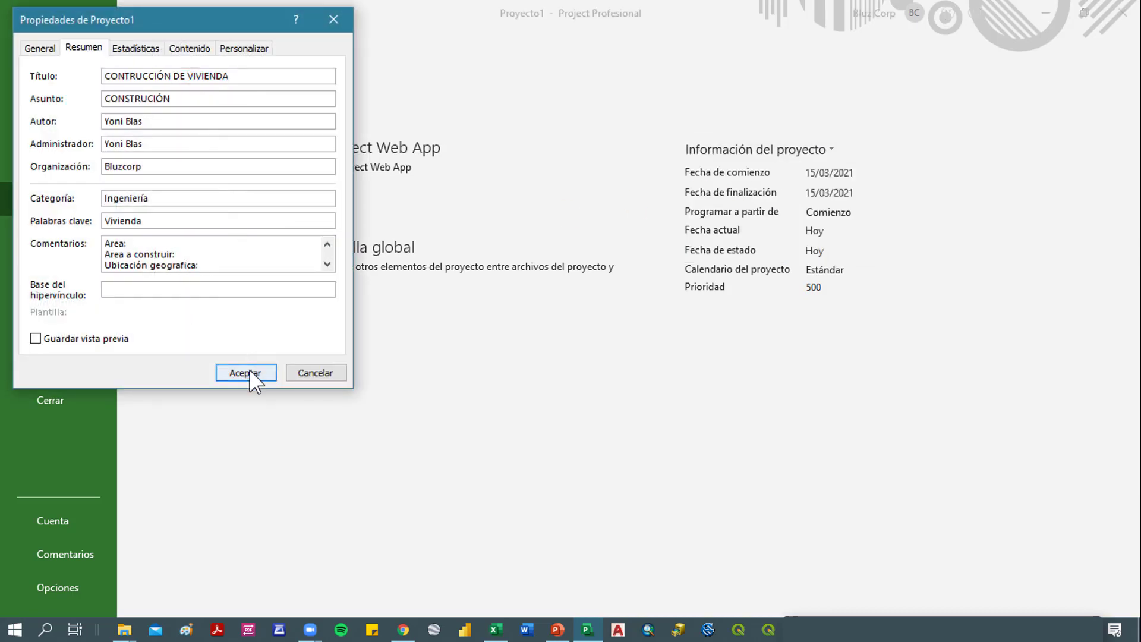
left_click(246, 373)
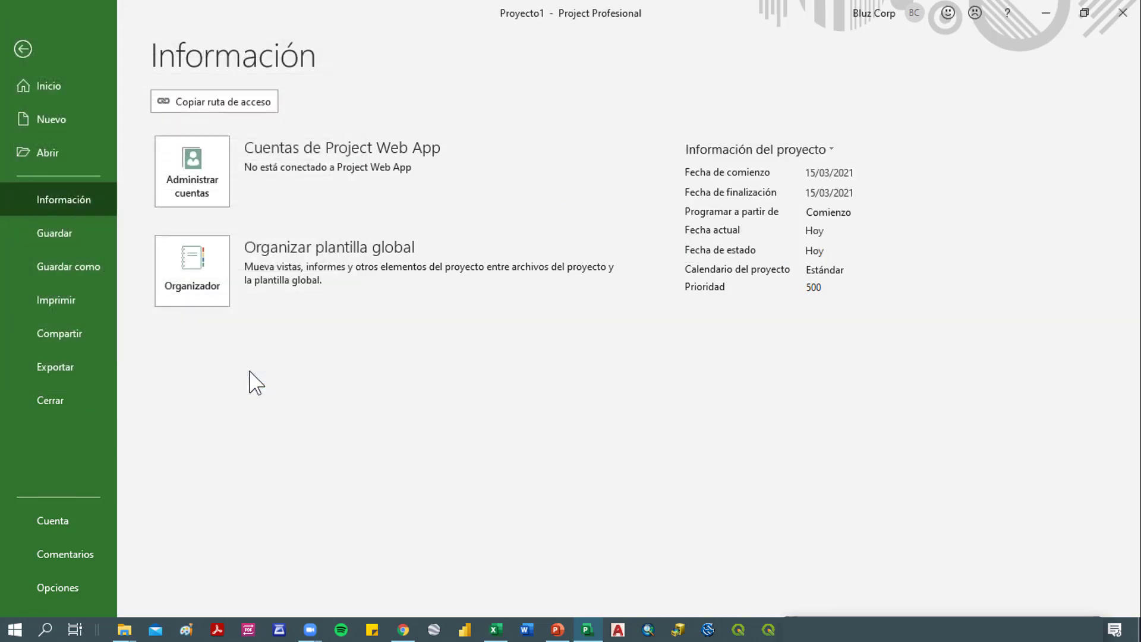
left_click(846, 214)
left_click(860, 232)
- Save the project to the Escritorio folder as "PROYECTO CM - 07-01"
left_click(76, 270)
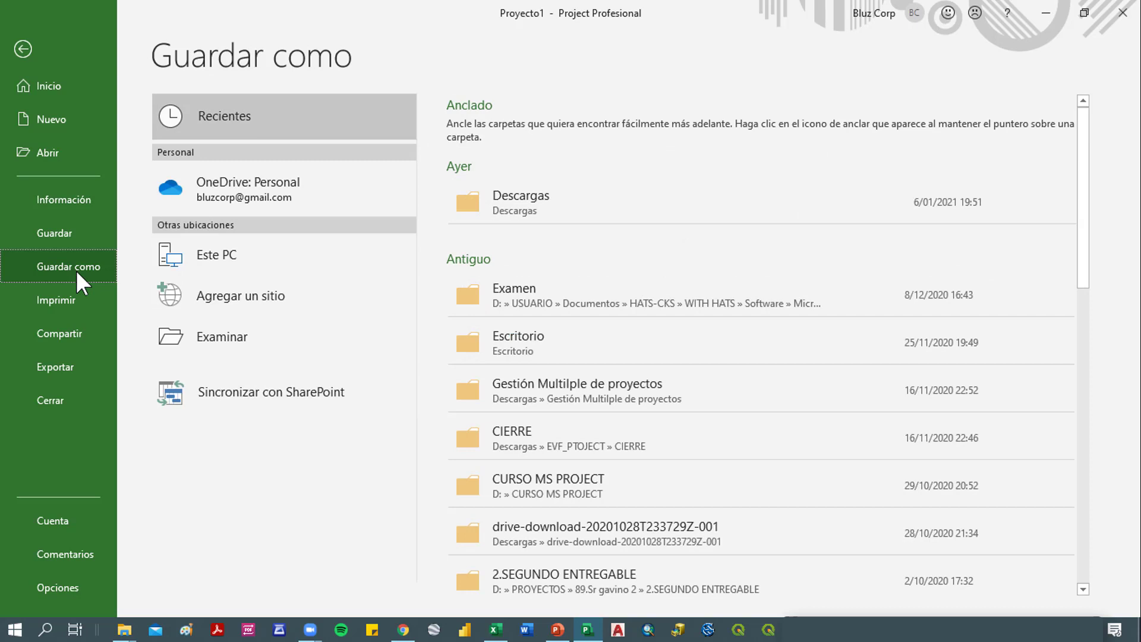
left_click(497, 342)
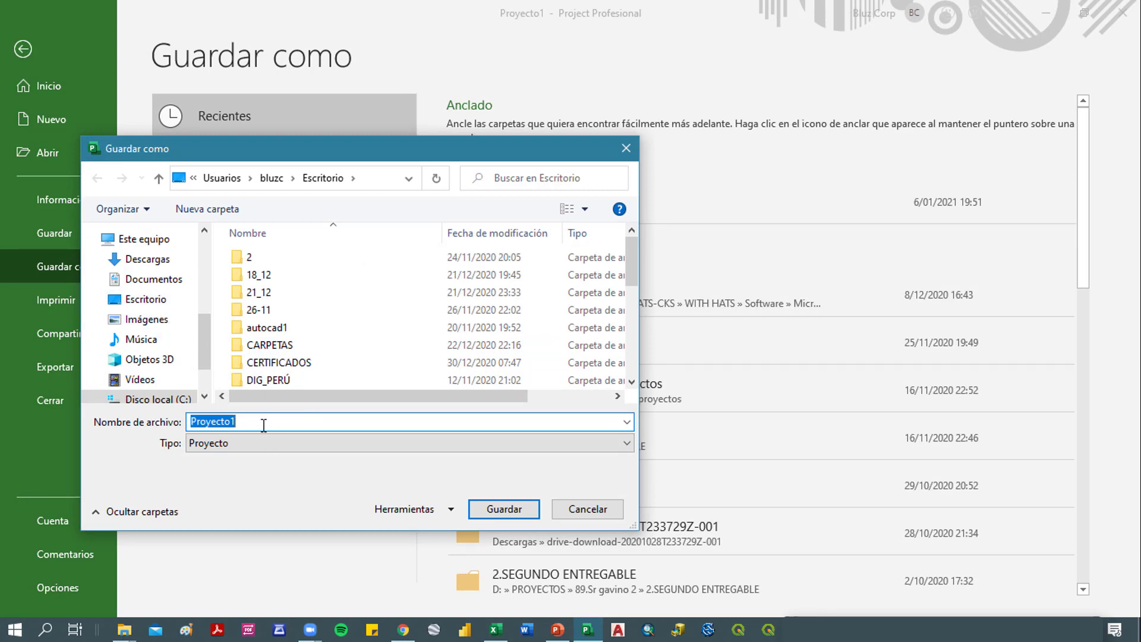
type("PROYECTO")
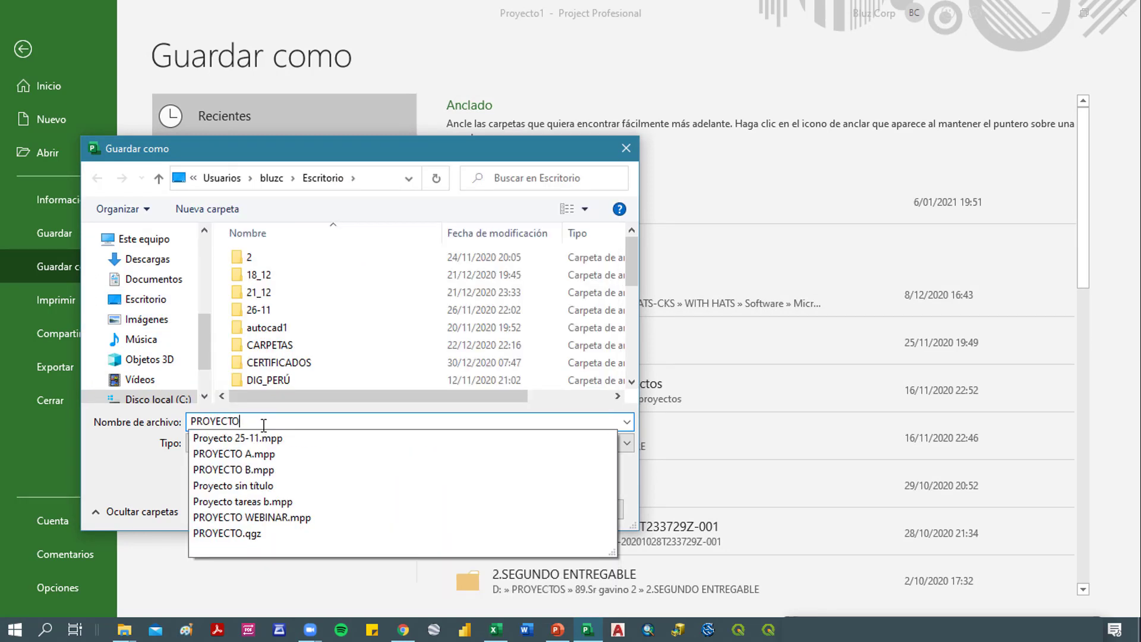
type(" CM")
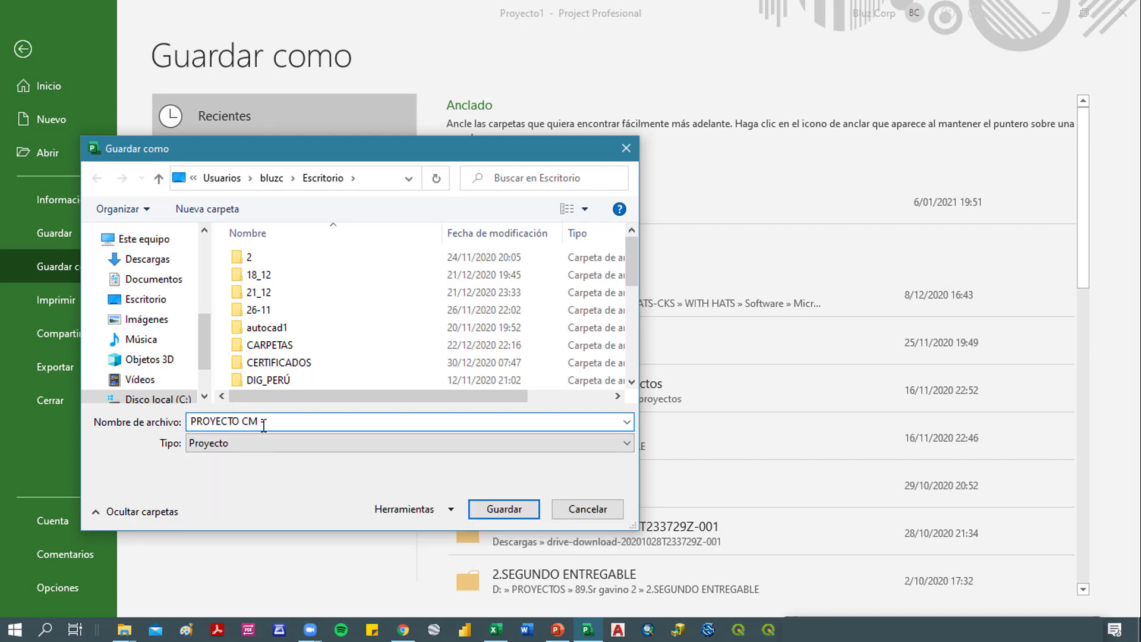
type(" - 07-011")
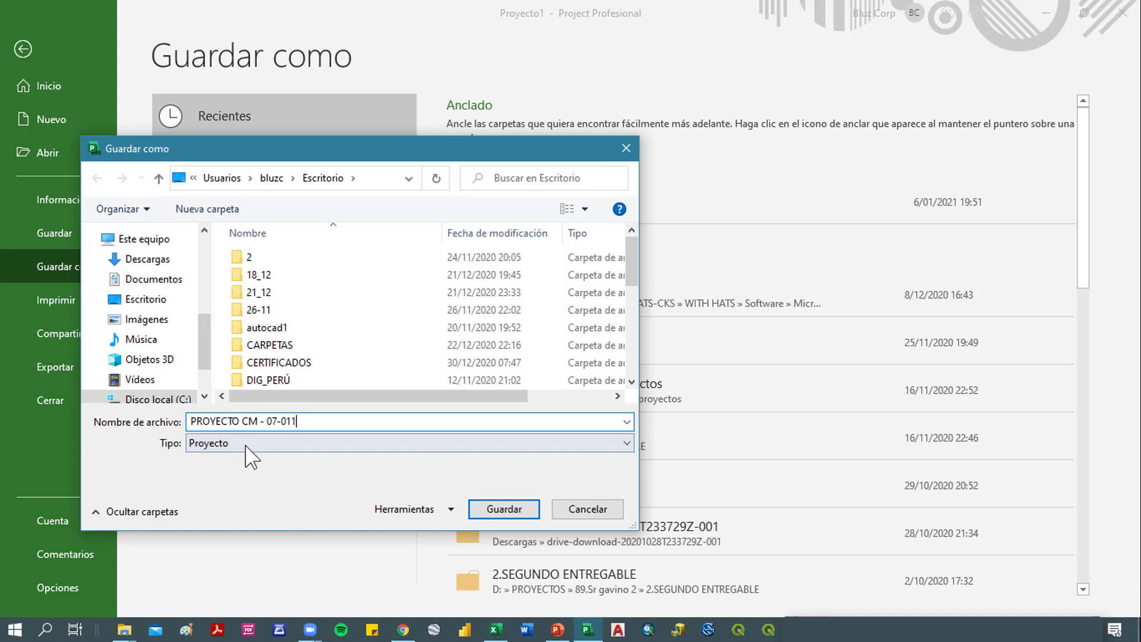
key("BackSpace")
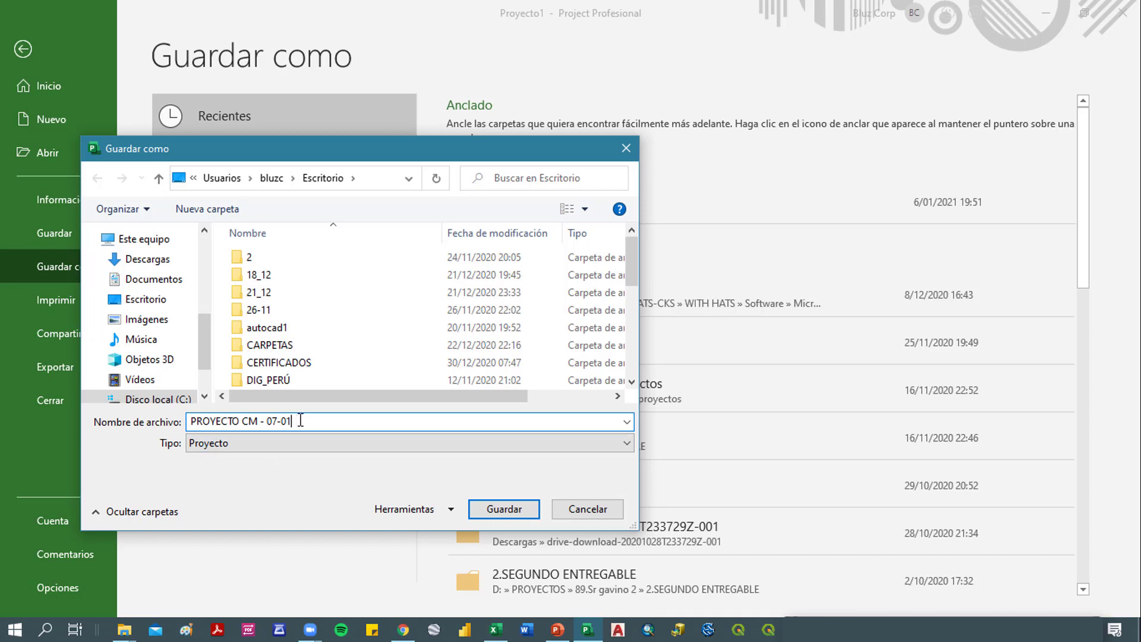
left_click(505, 509)
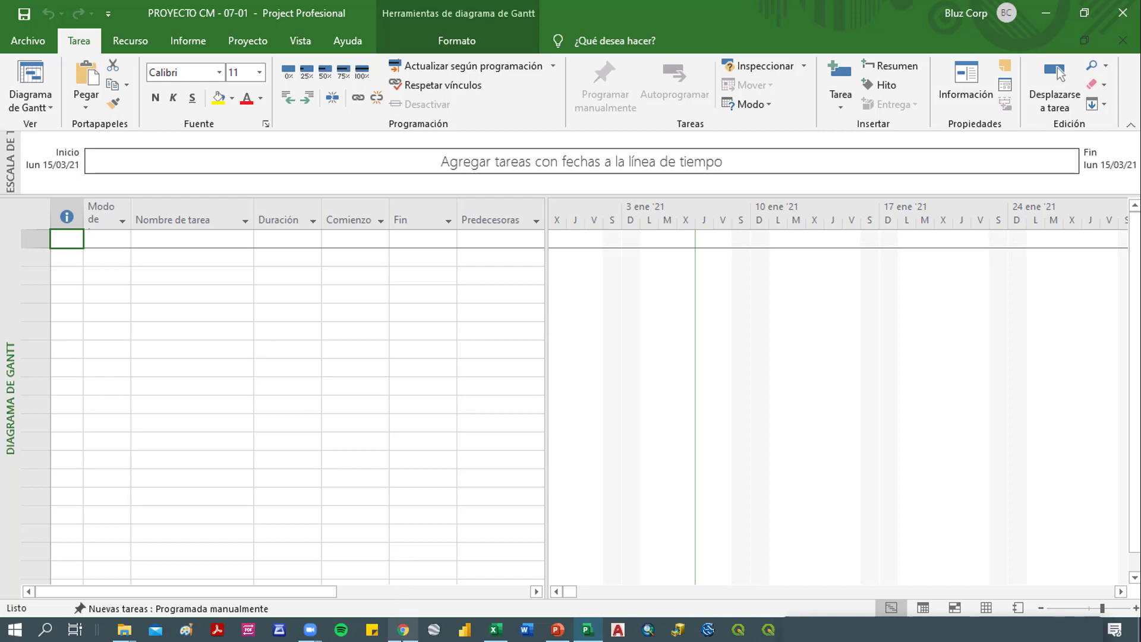
- Switch to Chrome to view the MS Project course flyer image
mouse_move(403, 630)
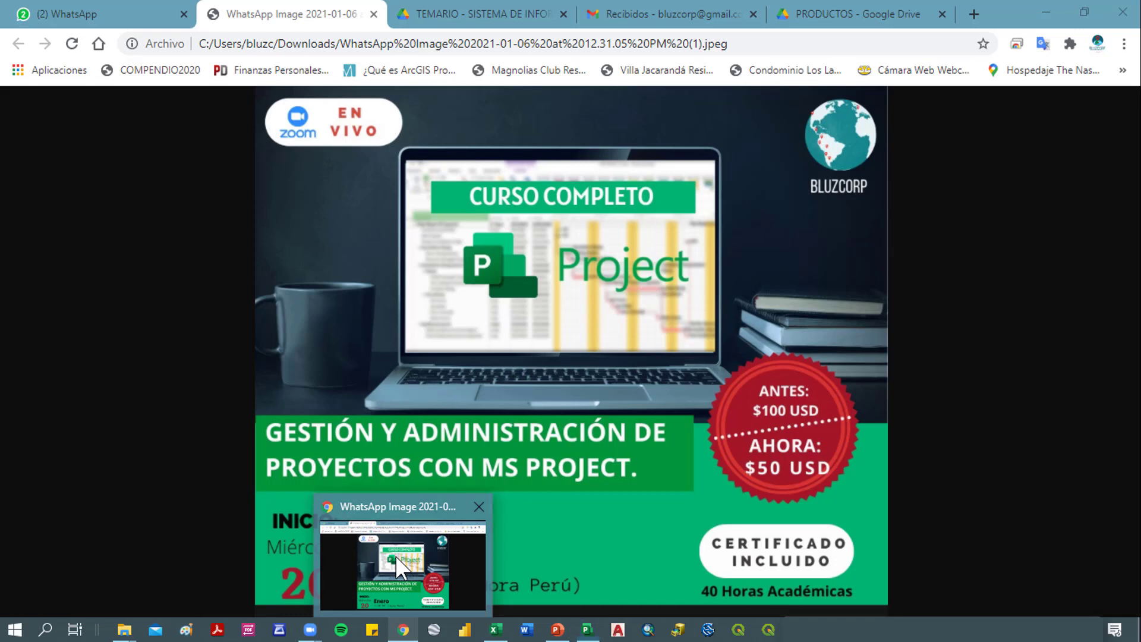
left_click(394, 556)
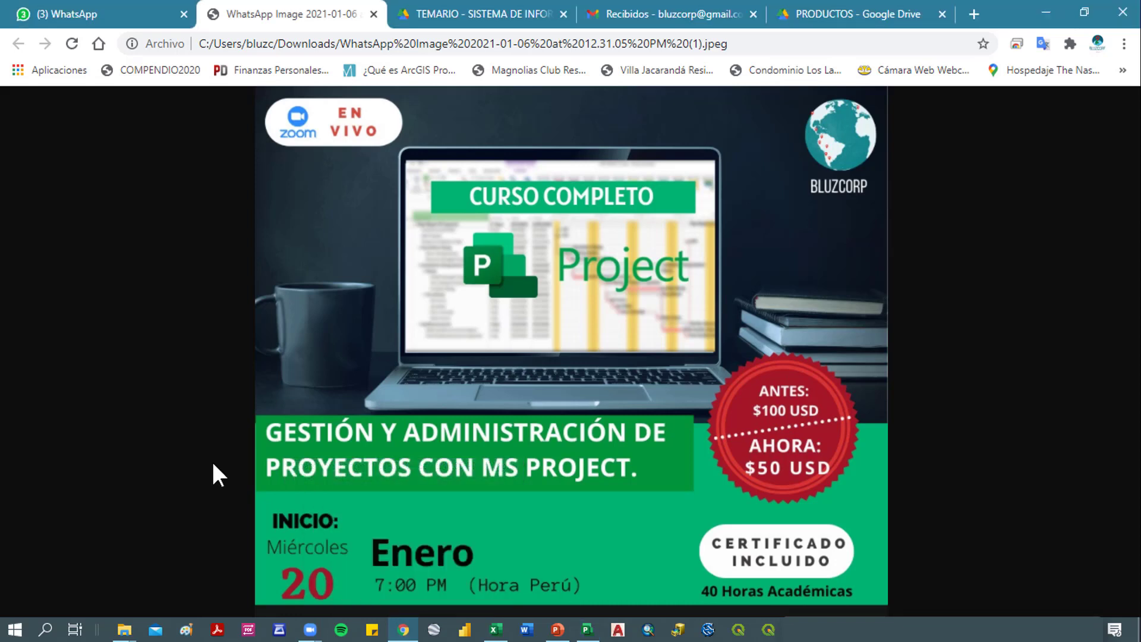